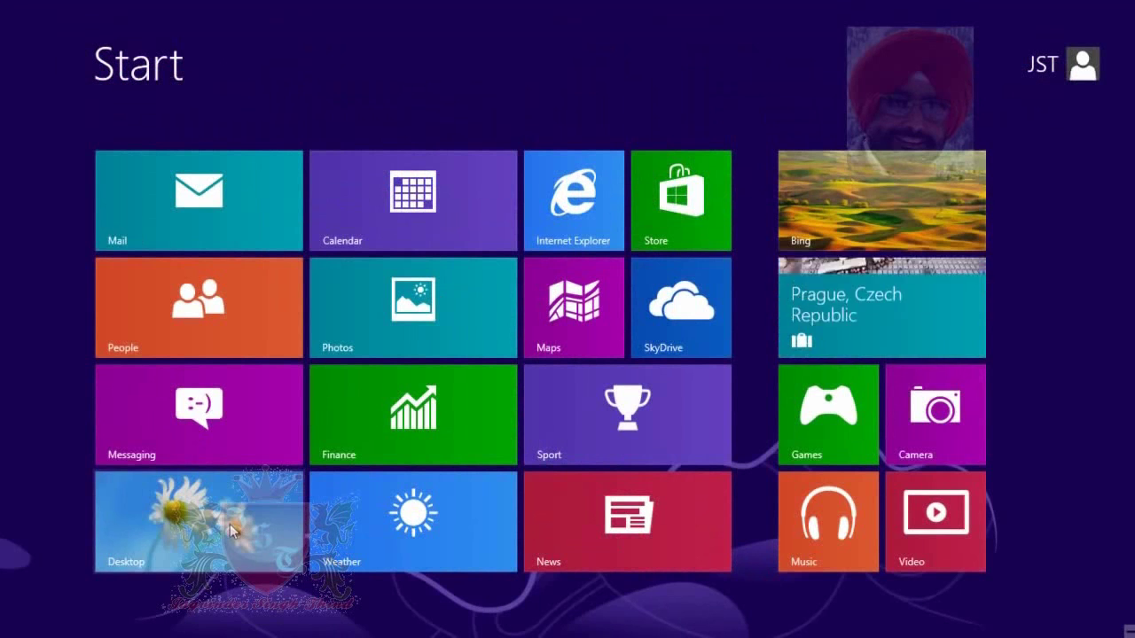
- Create a text document named TestFile2 on the desktop and place it directly below the Recycle Bin
{"action": "left_click", "coordinate": [292, 496]}
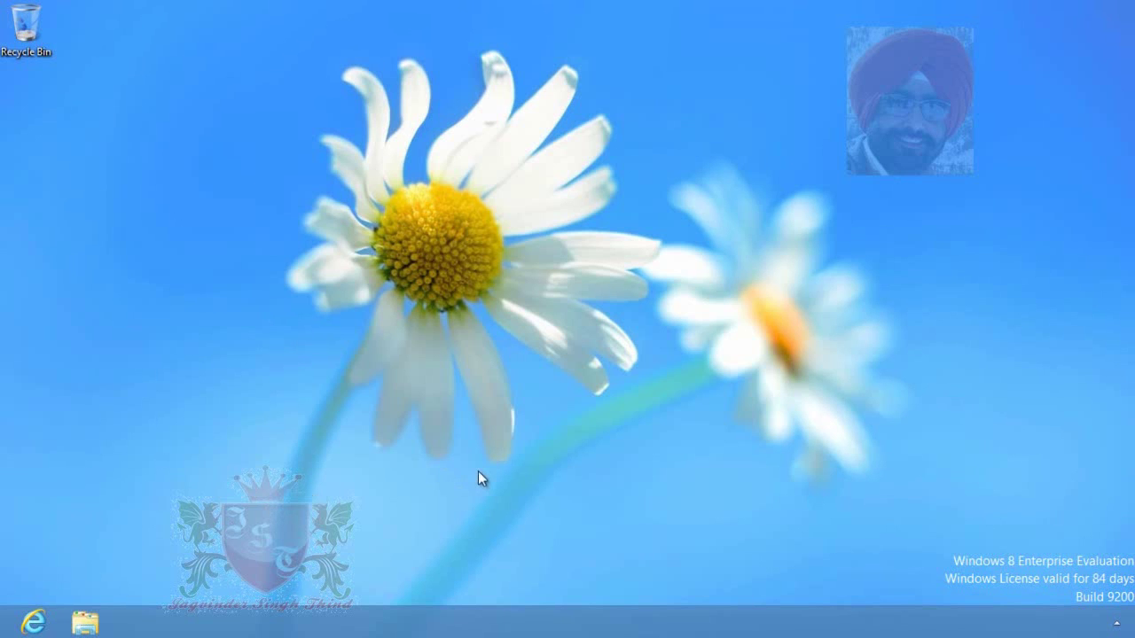
{"action": "right_click", "coordinate": [102, 165]}
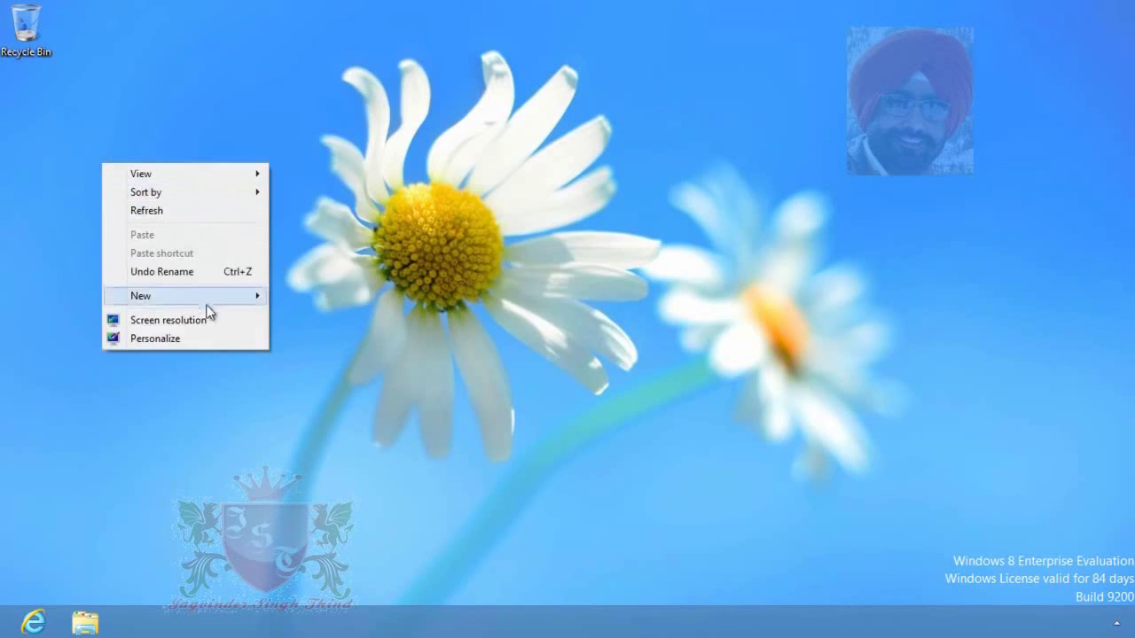
{"action": "mouse_move", "coordinate": [223, 302]}
{"action": "left_click", "coordinate": [361, 413]}
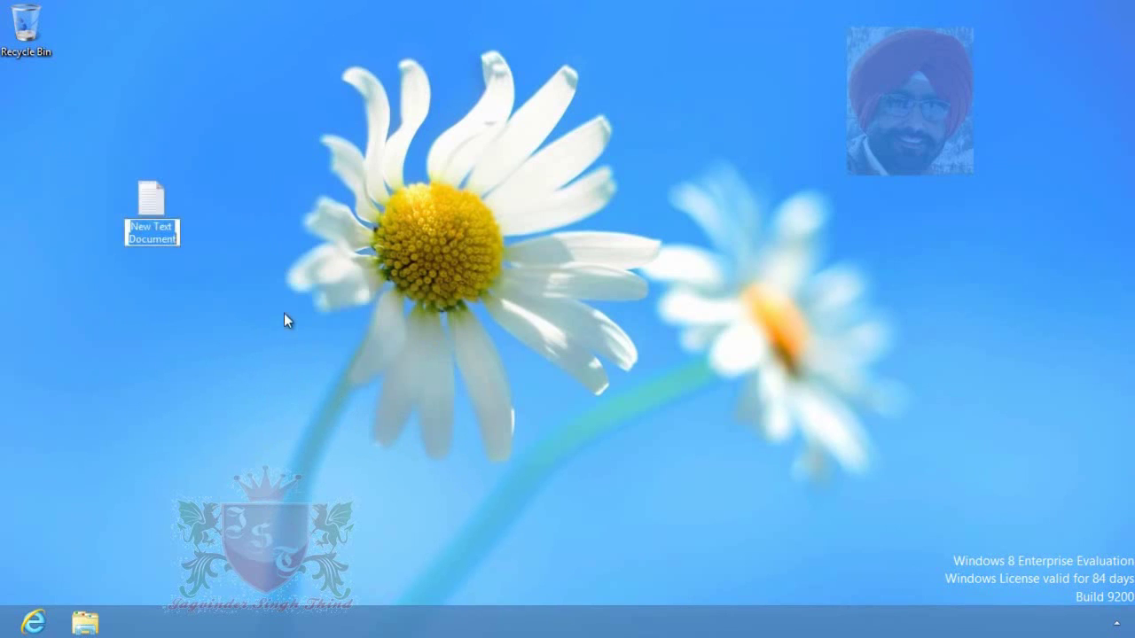
{"action": "type", "text": "Test"}
{"action": "key", "text": "Return"}
{"action": "type", "text": "Fil"}
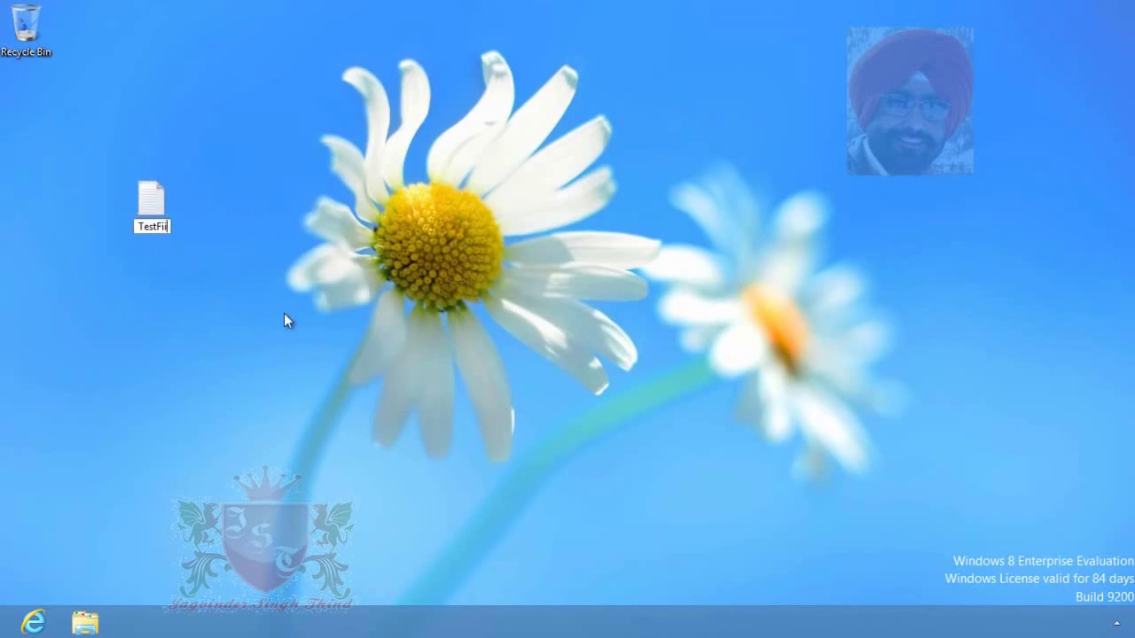
{"action": "type", "text": "e2"}
{"action": "key", "text": "Return"}
{"action": "left_click_drag", "start_coordinate": [159, 191], "coordinate": [36, 104]}
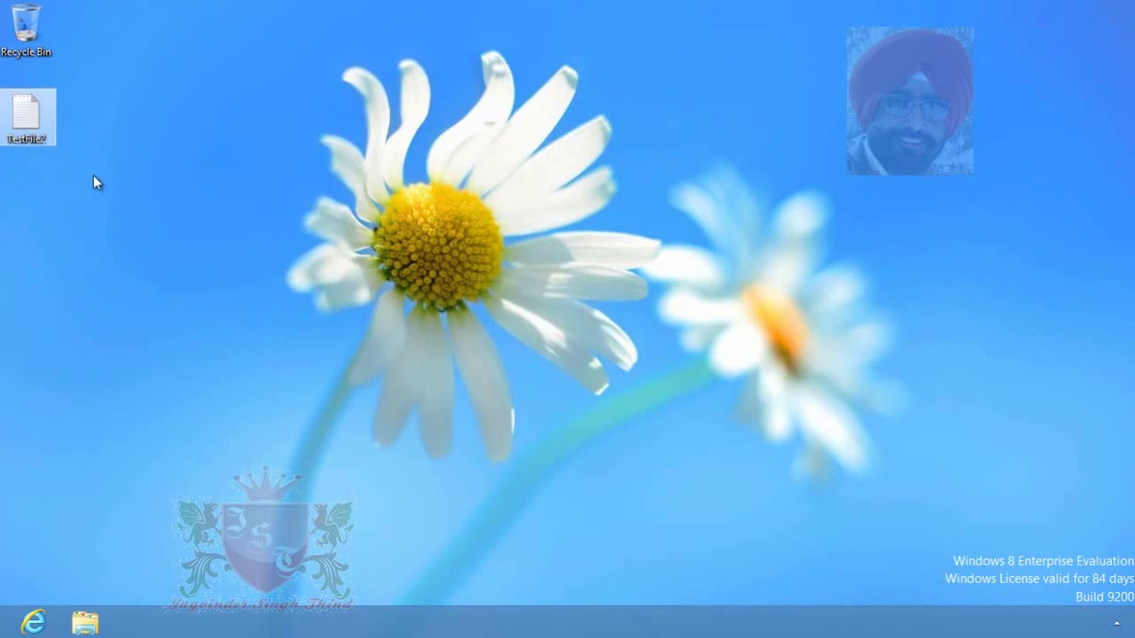
- Open the File History settings in a maximized Control Panel window
{"action": "mouse_move", "coordinate": [2, 635]}
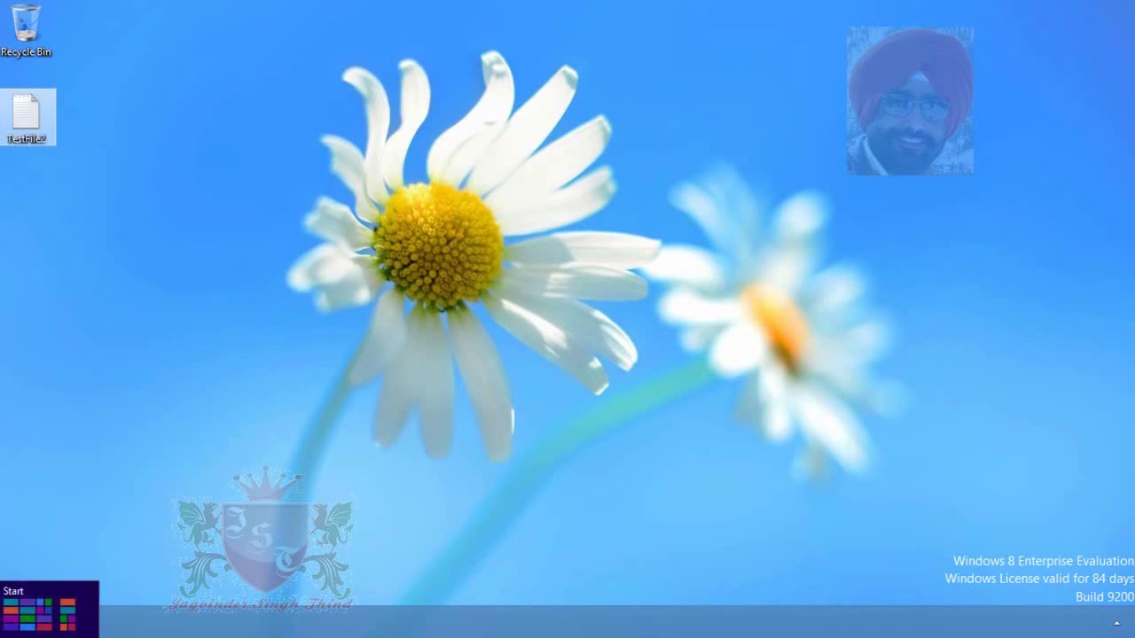
{"action": "right_click", "coordinate": [2, 634]}
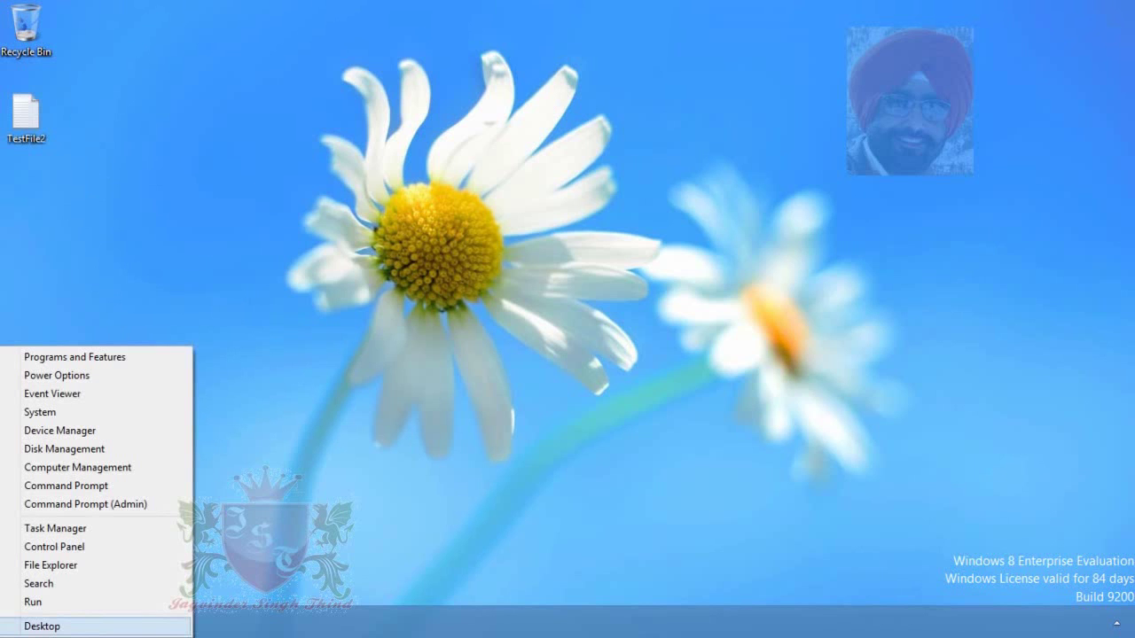
{"action": "left_click", "coordinate": [125, 553]}
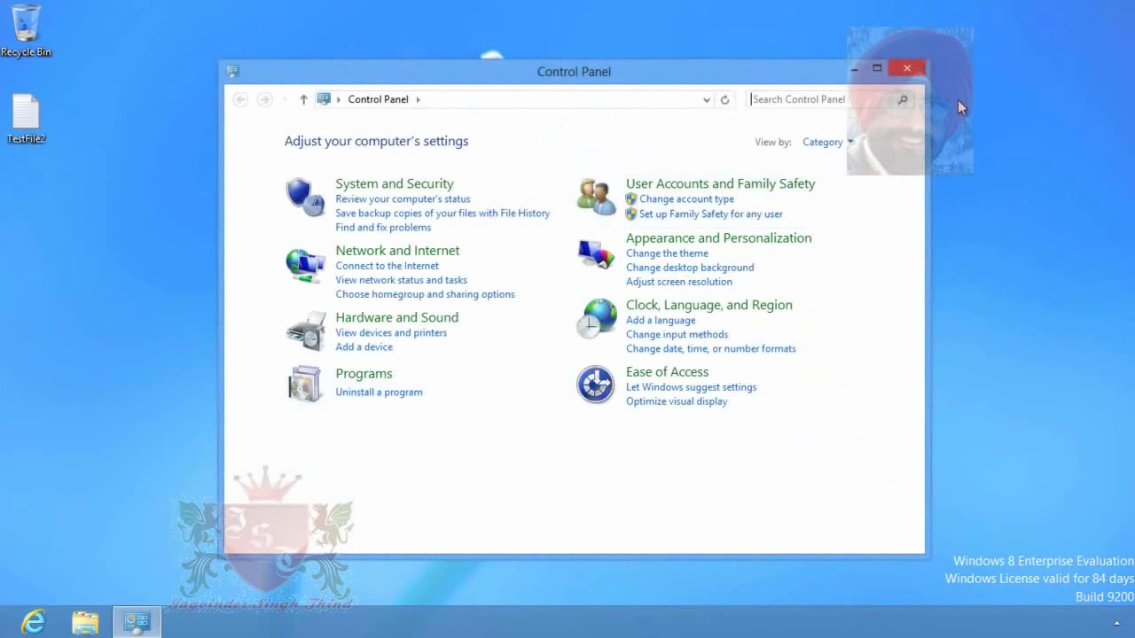
{"action": "left_click", "coordinate": [883, 68]}
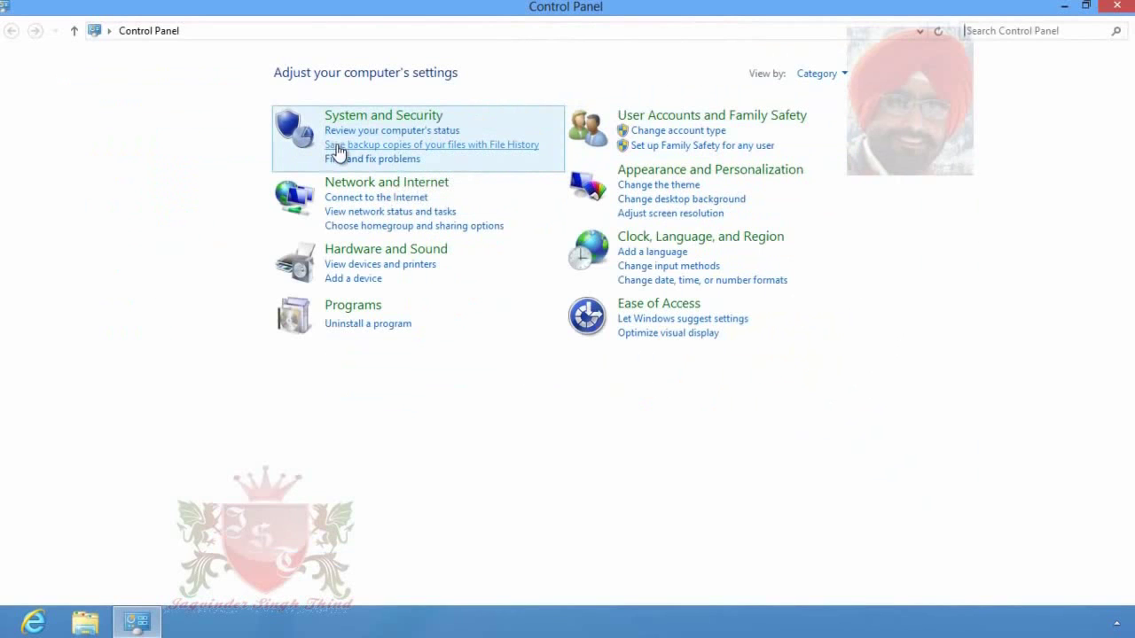
{"action": "left_click", "coordinate": [499, 156]}
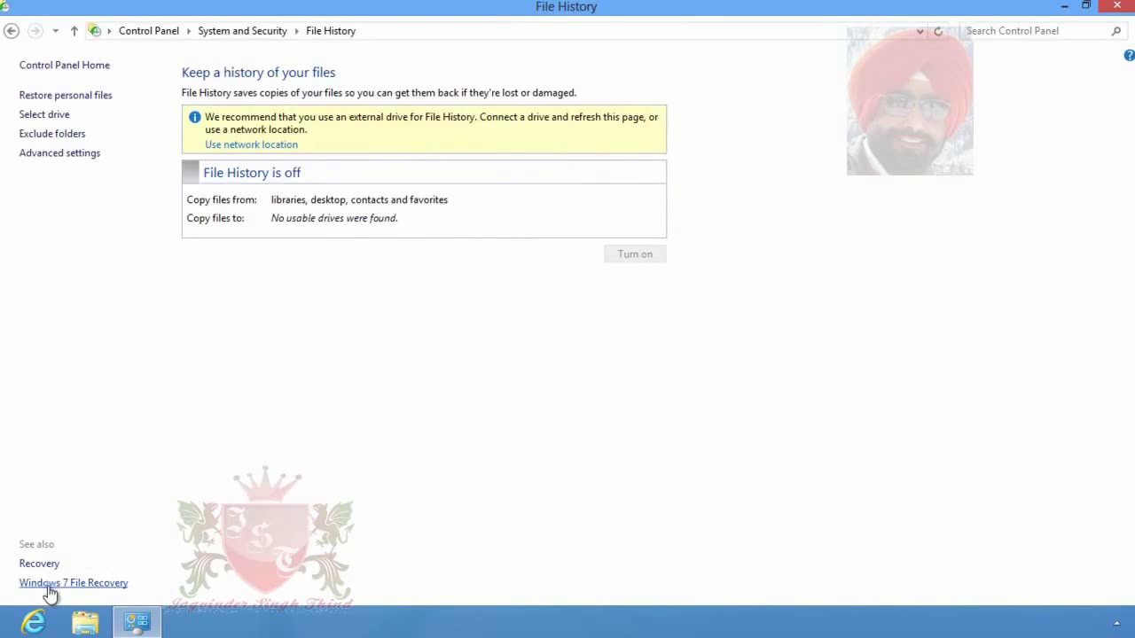
- View the related Windows 7 File Recovery page and return to File History
{"action": "left_click", "coordinate": [104, 586]}
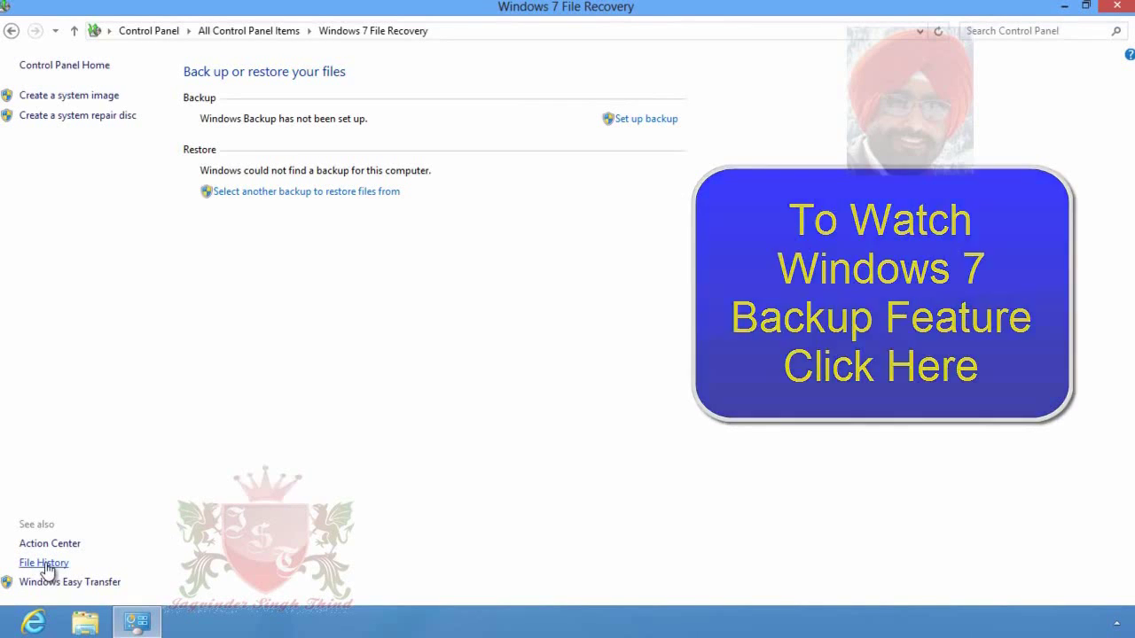
{"action": "left_click", "coordinate": [44, 564]}
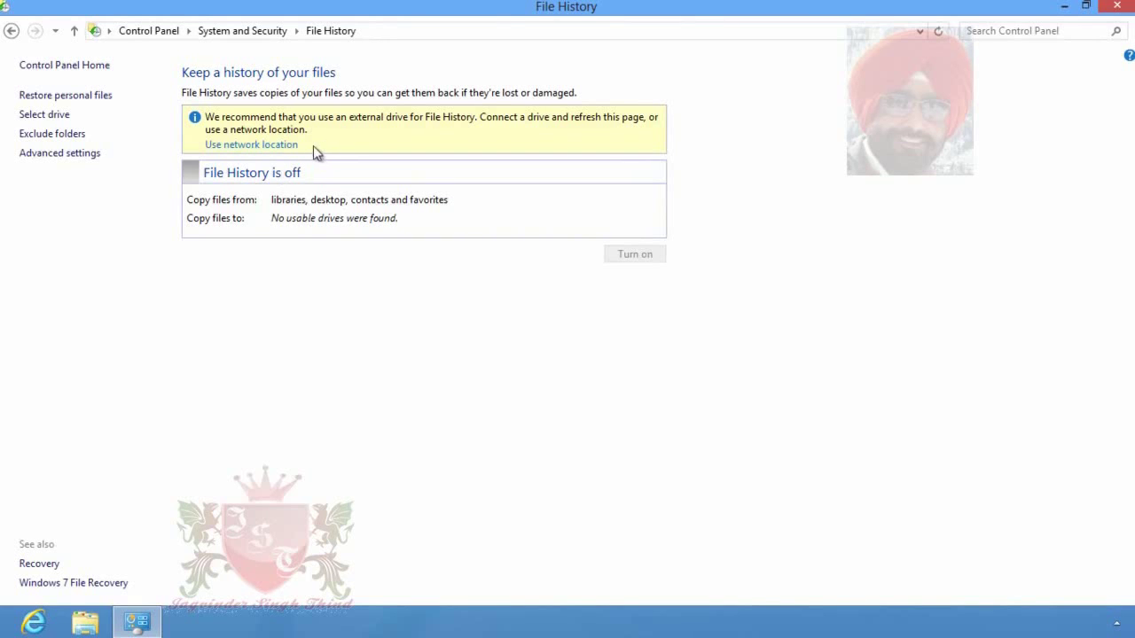
- Add the network location \\pc1\Backup as the File History drive and turn File History on
{"action": "left_click", "coordinate": [269, 149]}
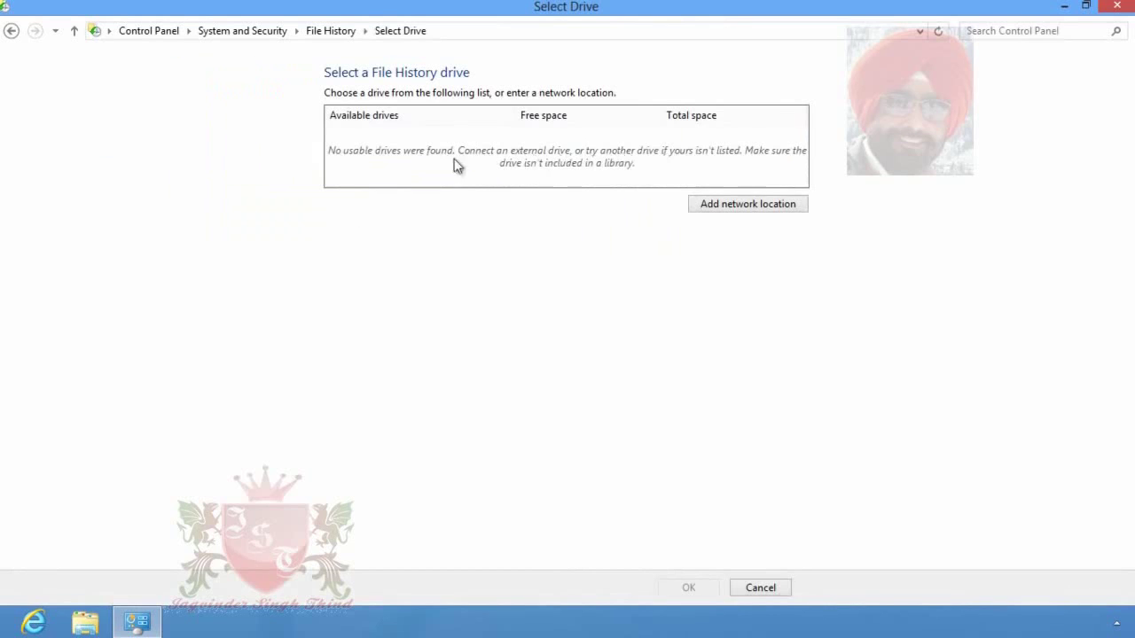
{"action": "left_click", "coordinate": [747, 206]}
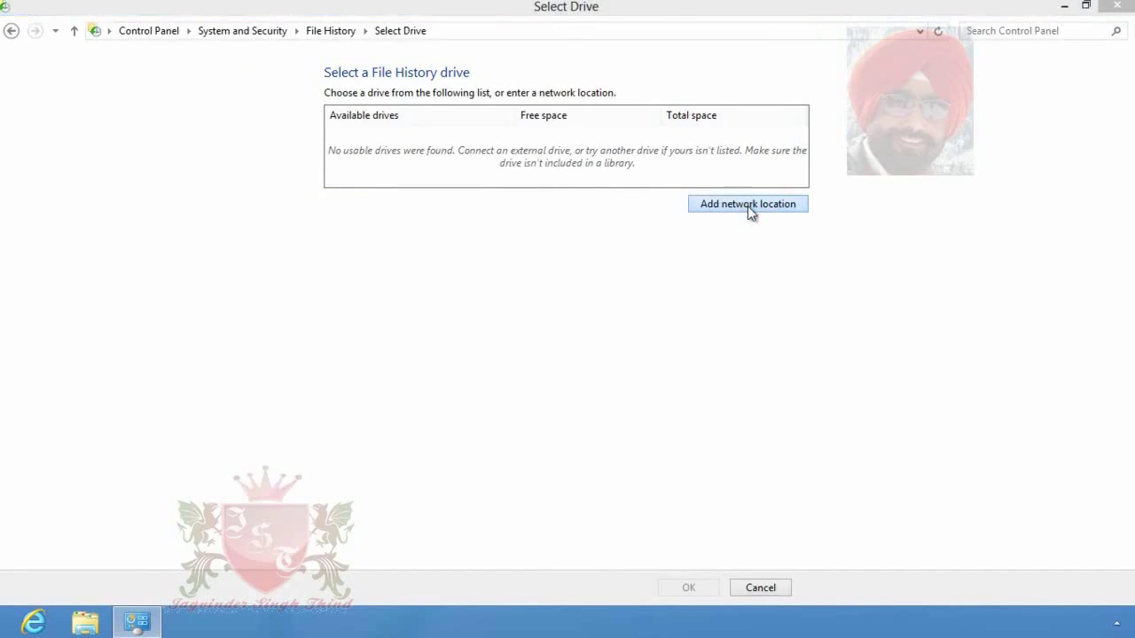
{"action": "left_click", "coordinate": [236, 58]}
{"action": "type", "text": "\\\\pc1"}
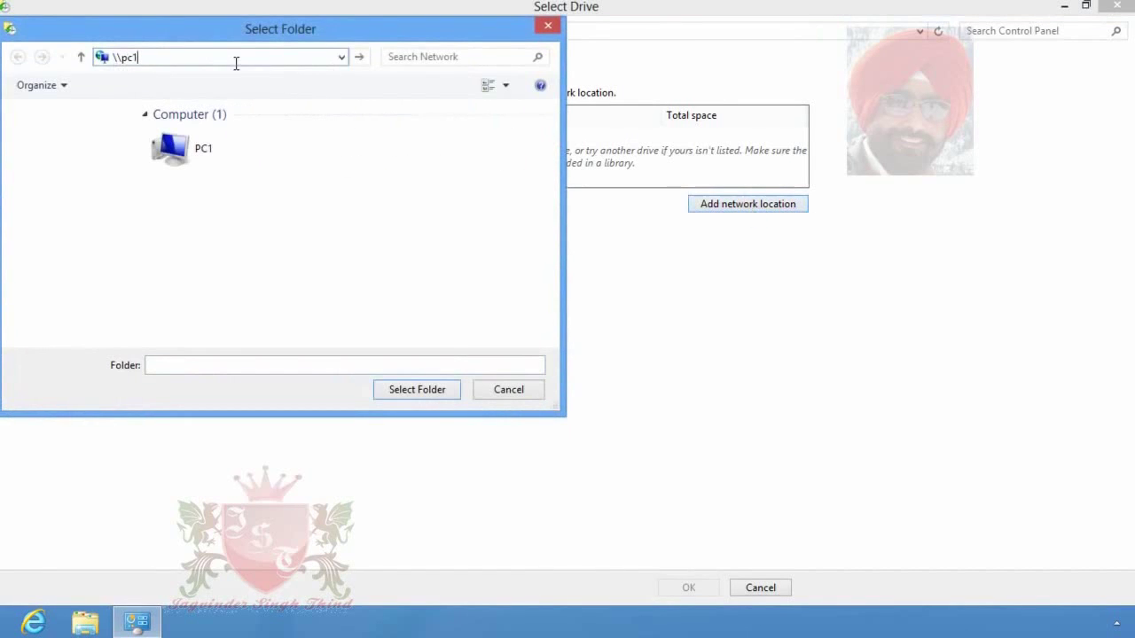
{"action": "type", "text": "\\"}
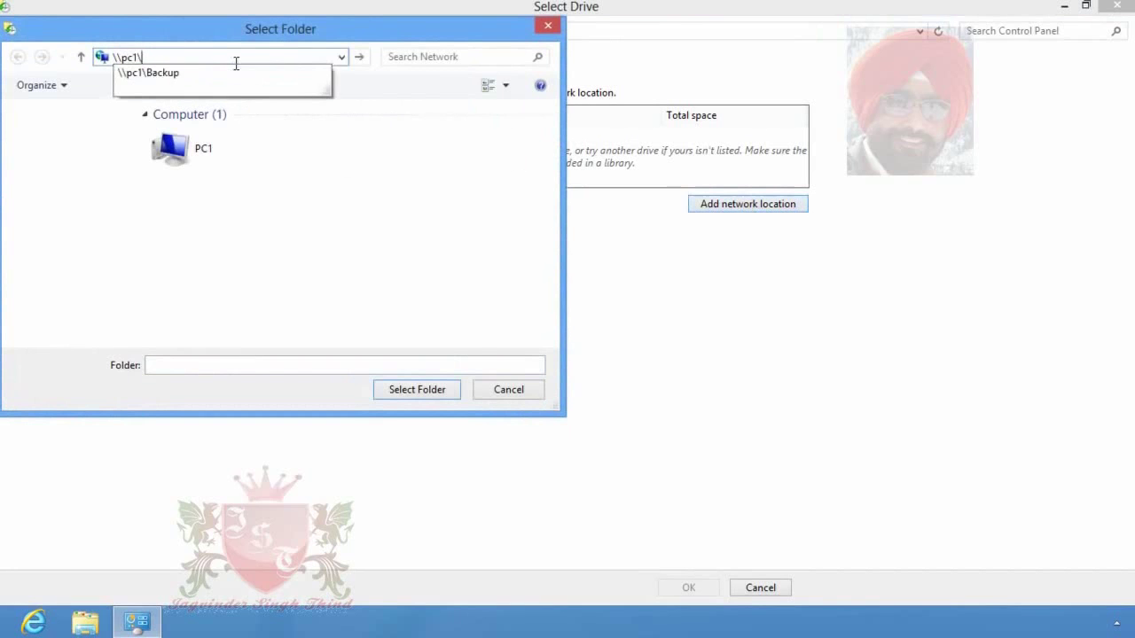
{"action": "left_click", "coordinate": [223, 74]}
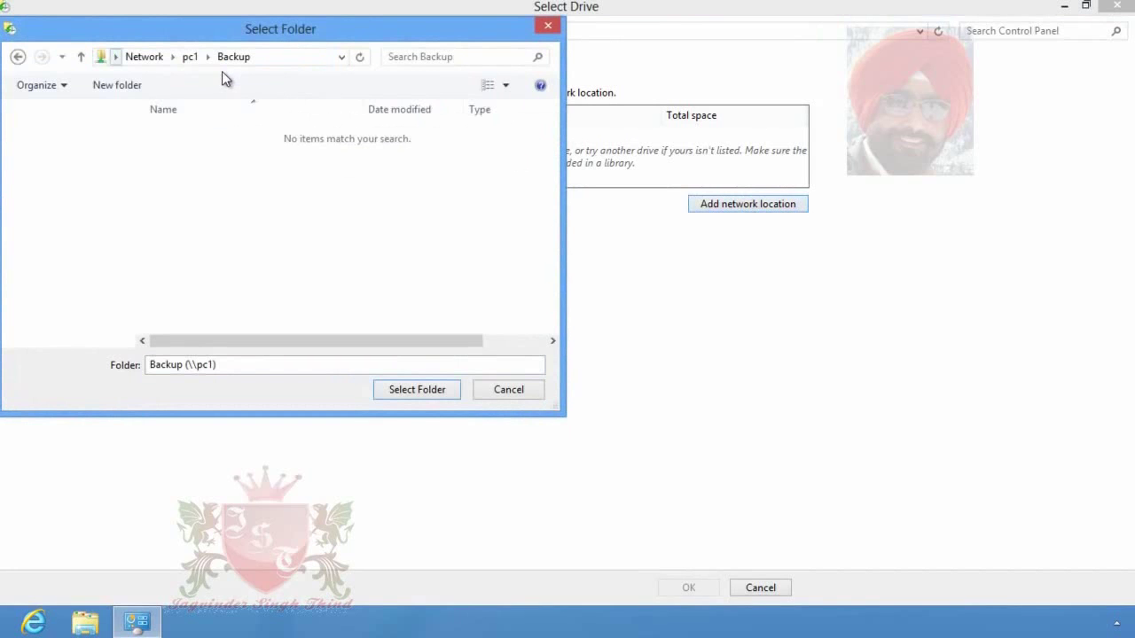
{"action": "left_click", "coordinate": [415, 393]}
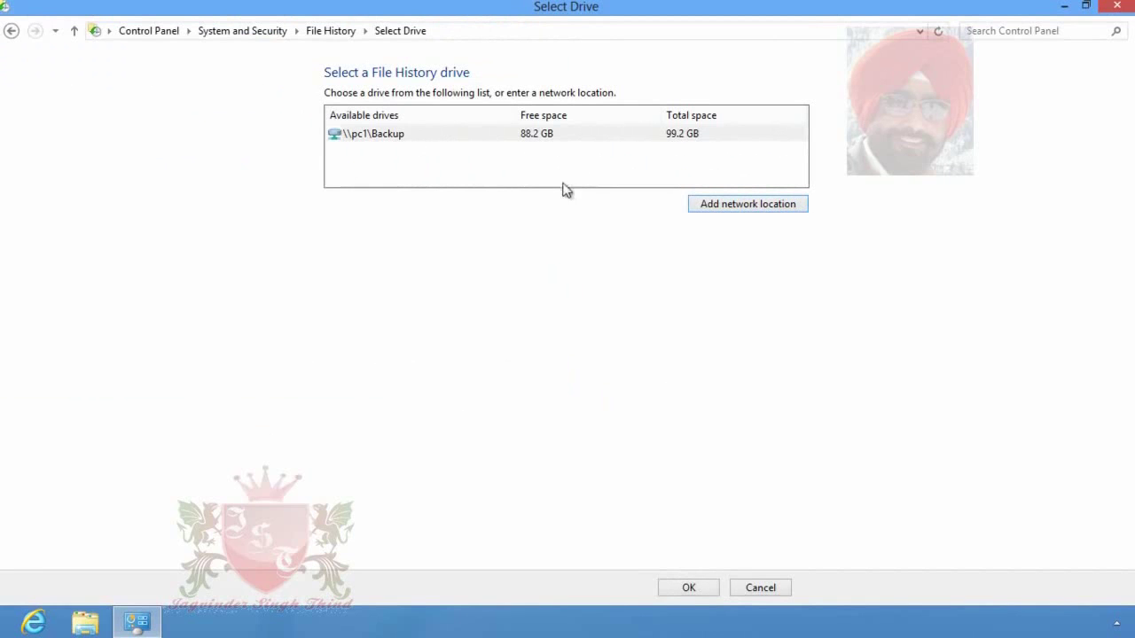
{"action": "left_click", "coordinate": [689, 589]}
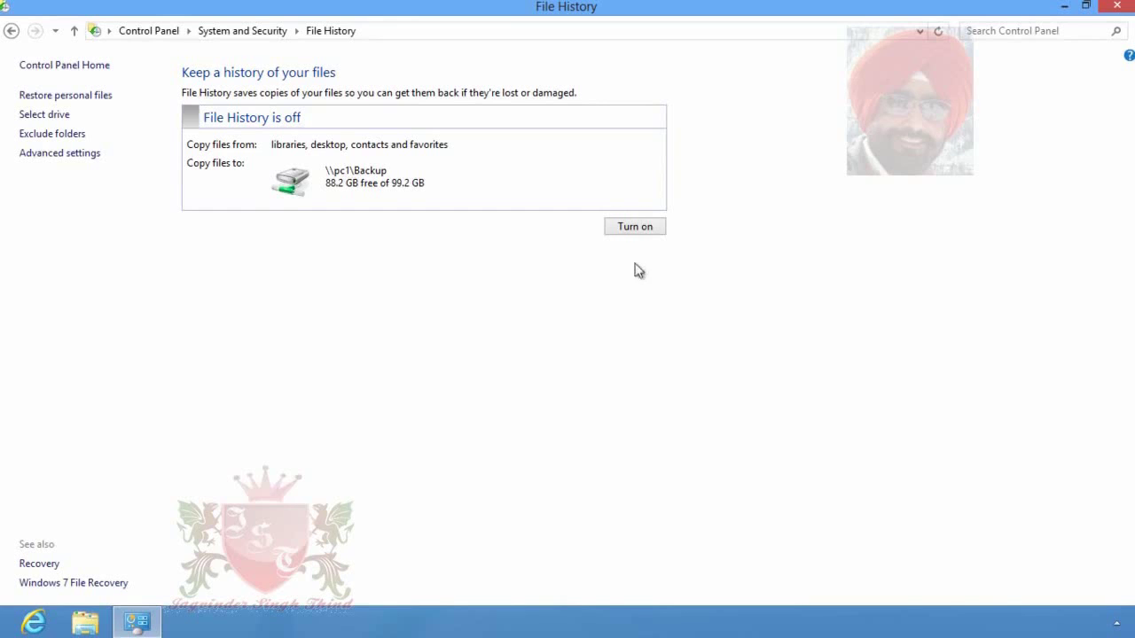
{"action": "left_click", "coordinate": [632, 230]}
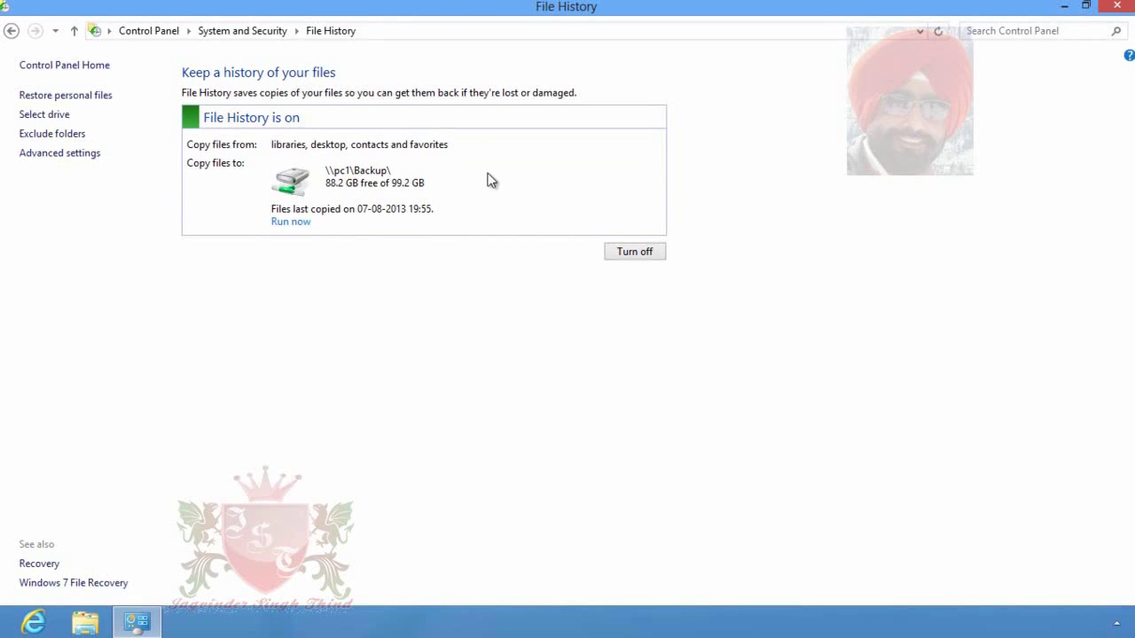
- Set File History's advanced option for saving copies of files to Every hour (default) and save the changes
{"action": "left_click", "coordinate": [60, 154]}
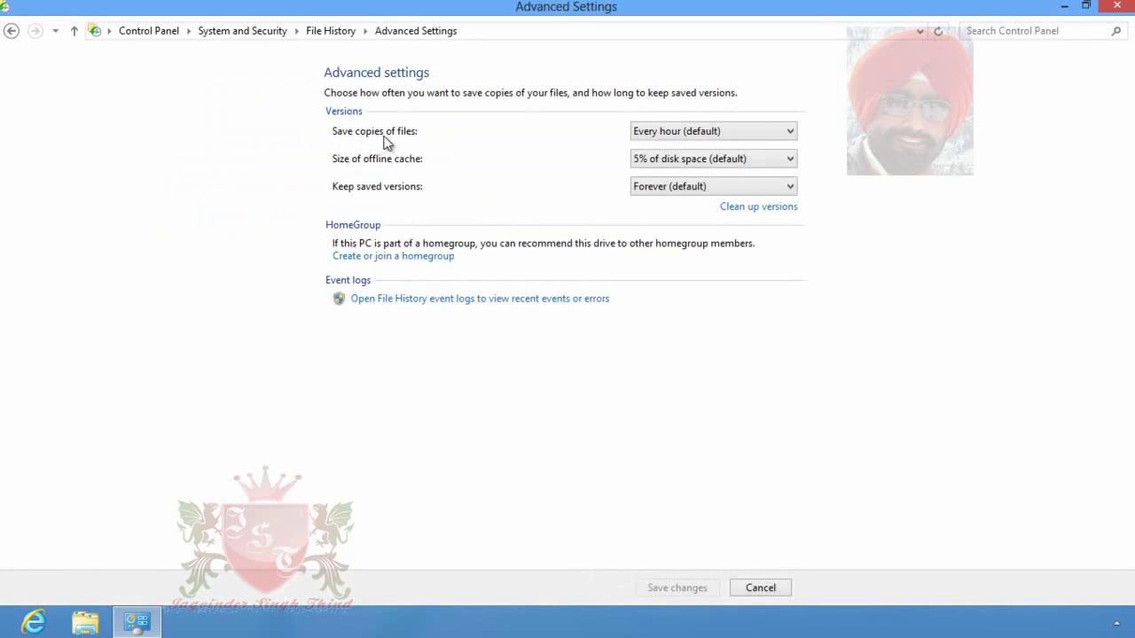
{"action": "left_click", "coordinate": [790, 133]}
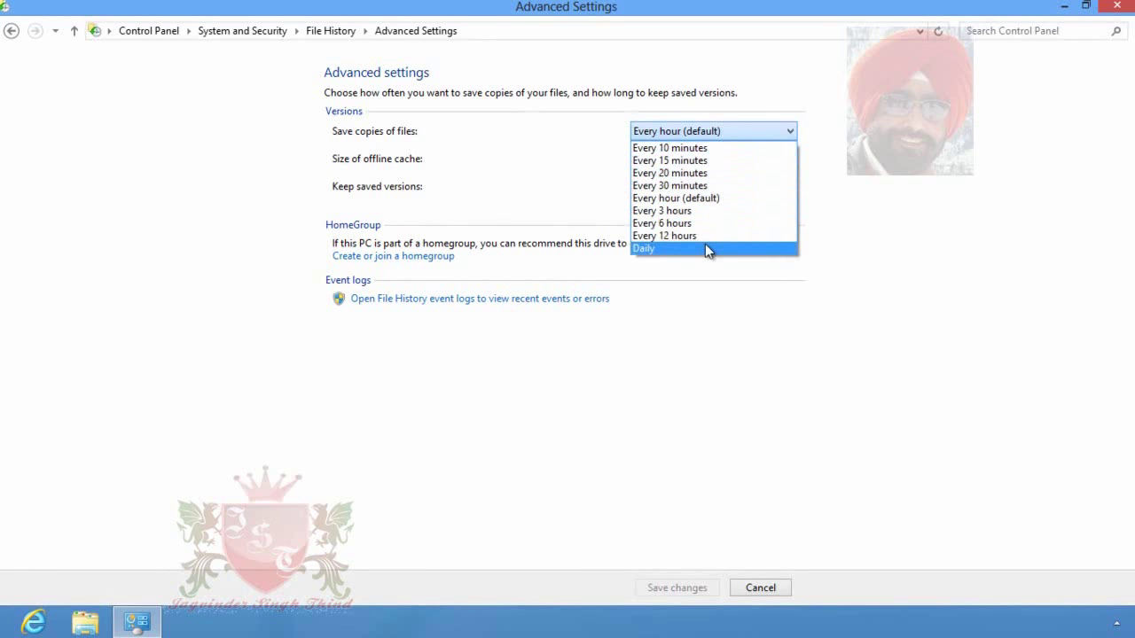
{"action": "left_click", "coordinate": [719, 148]}
{"action": "left_click", "coordinate": [722, 131]}
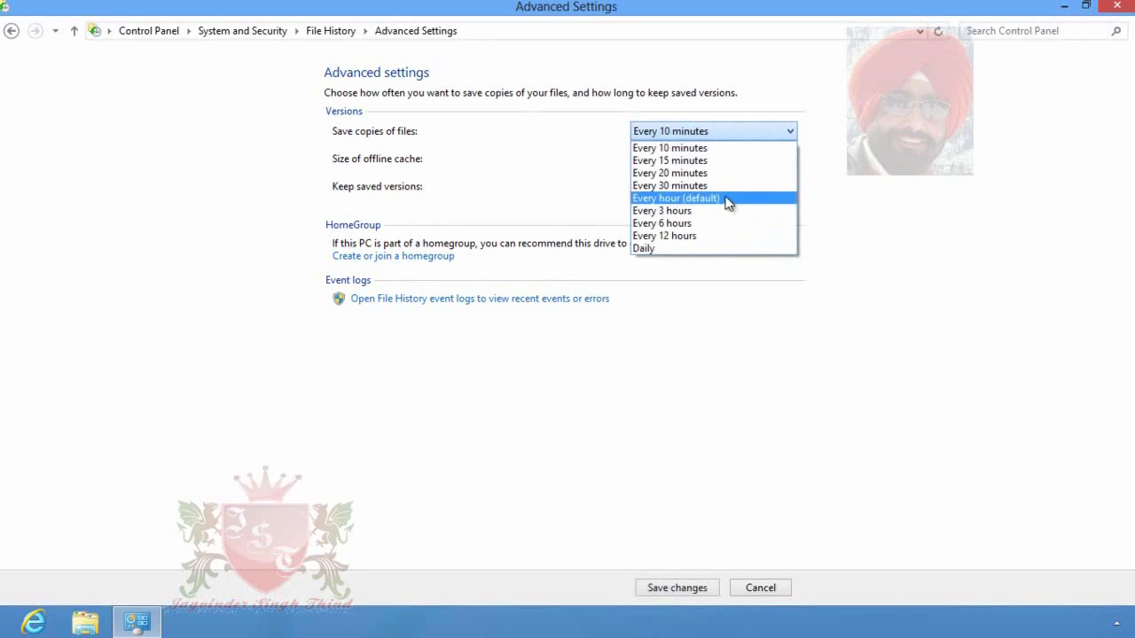
{"action": "left_click", "coordinate": [727, 199]}
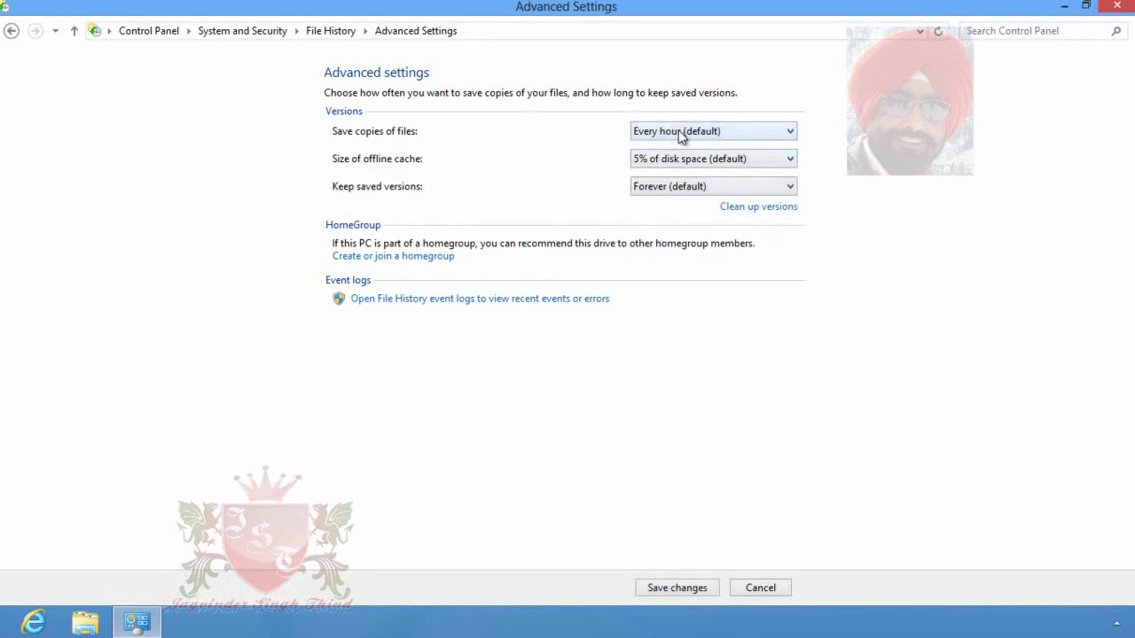
{"action": "left_click", "coordinate": [676, 588]}
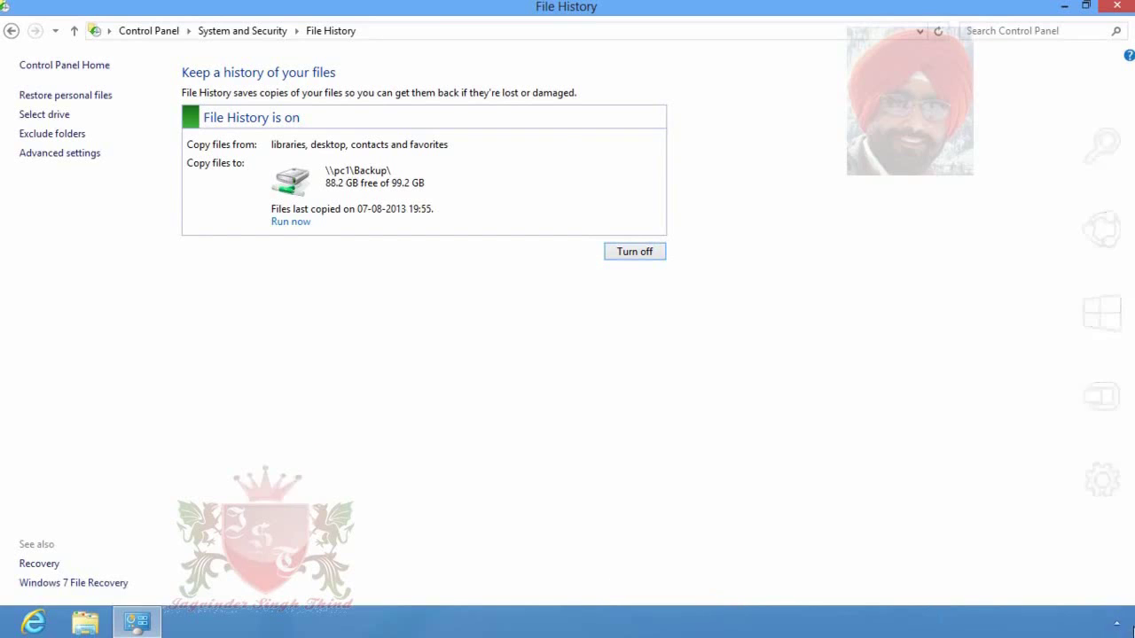
- Permanently delete TestFile2 from the desktop, bypassing the Recycle Bin
{"action": "left_click", "coordinate": [1126, 625]}
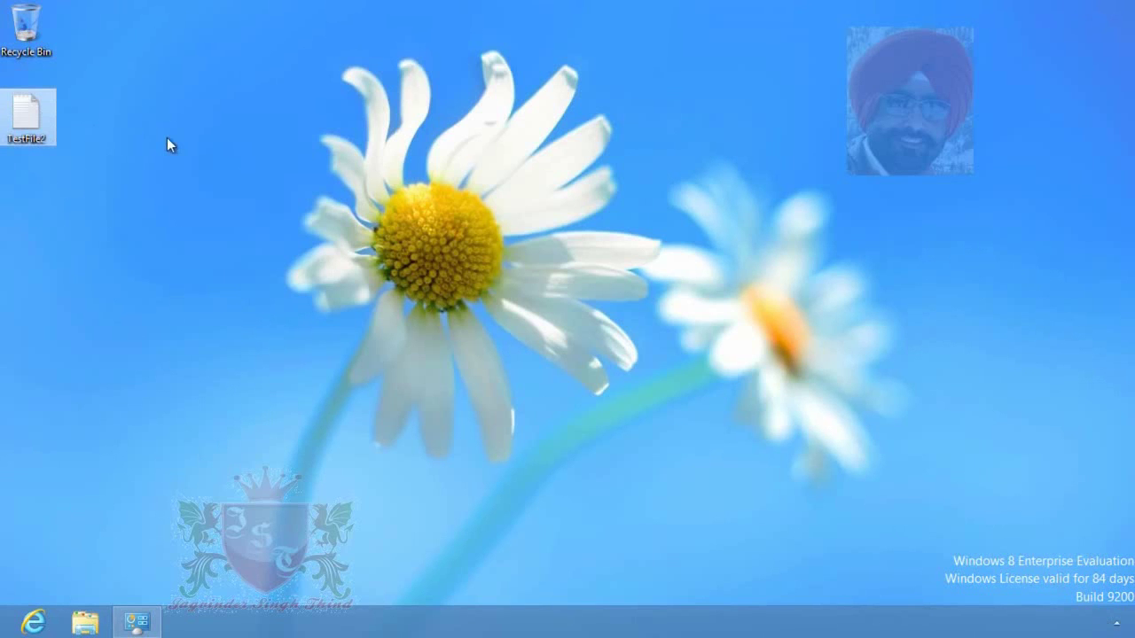
{"action": "key", "text": "shift+Delete"}
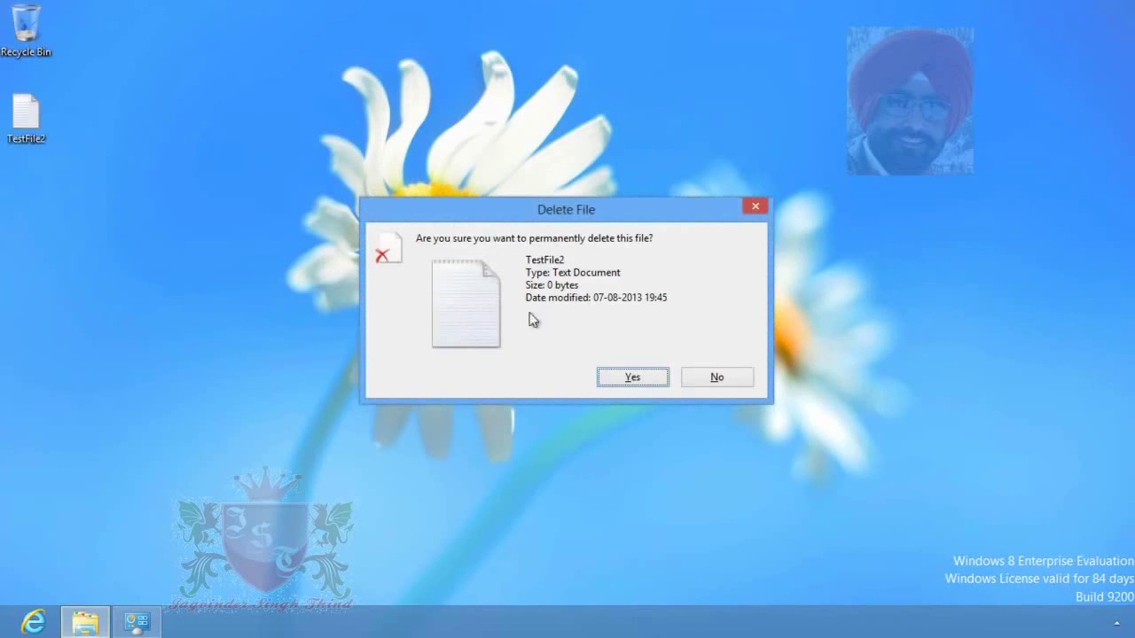
{"action": "left_click", "coordinate": [628, 376]}
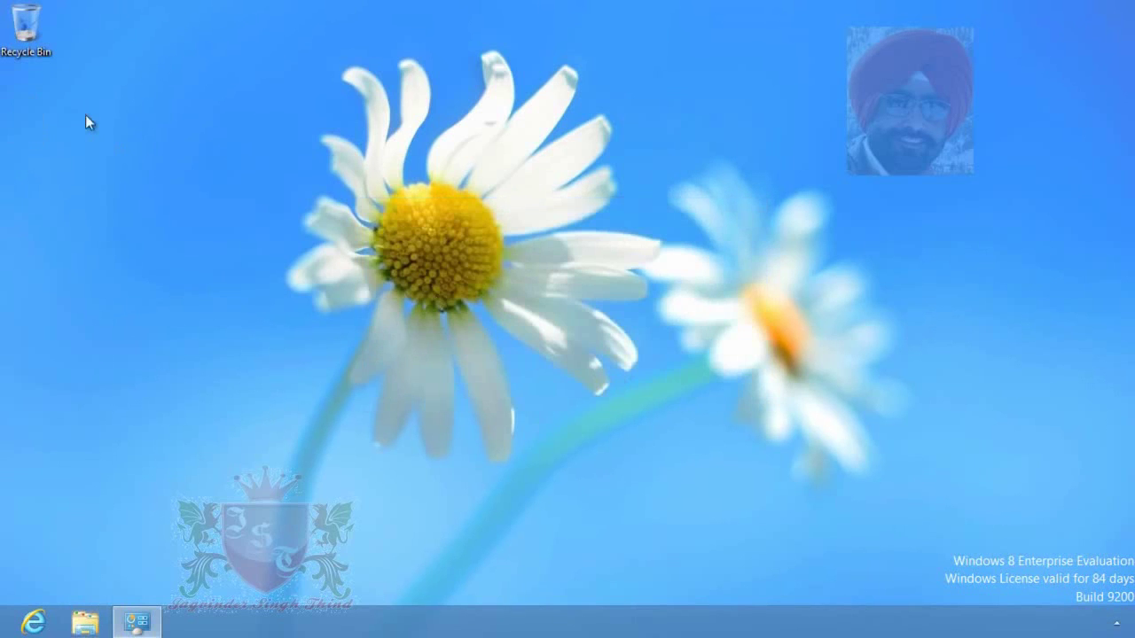
- Restore TestFile2 from the backed-up Desktop folder in File History to its original location, replacing the file in the destination, and show the desktop
{"action": "left_click", "coordinate": [143, 627]}
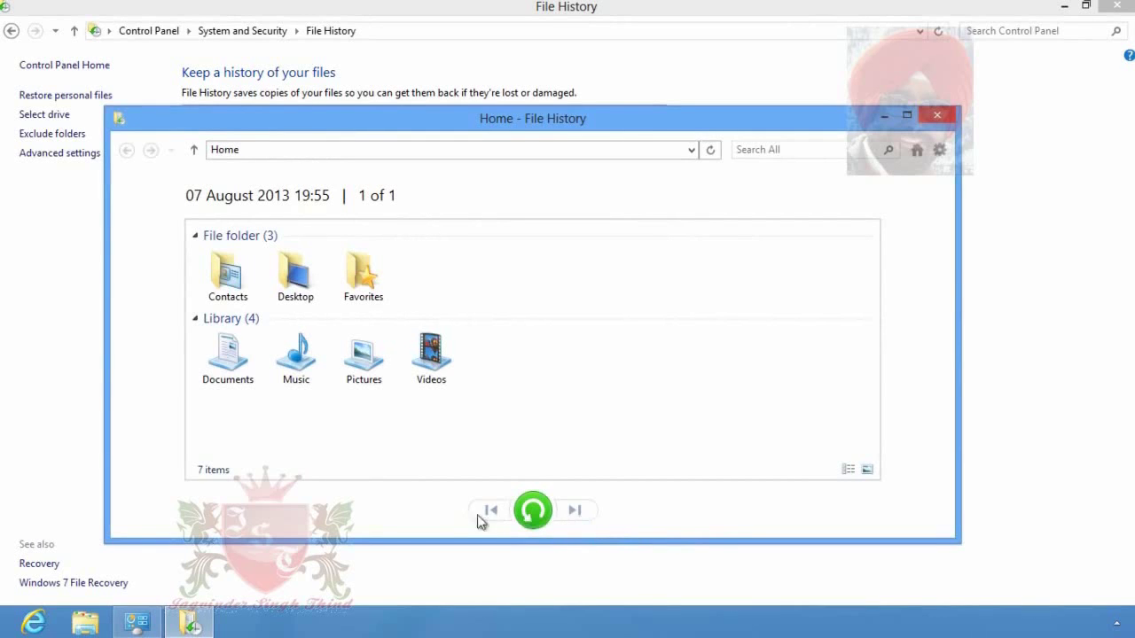
{"action": "double_click", "coordinate": [294, 288]}
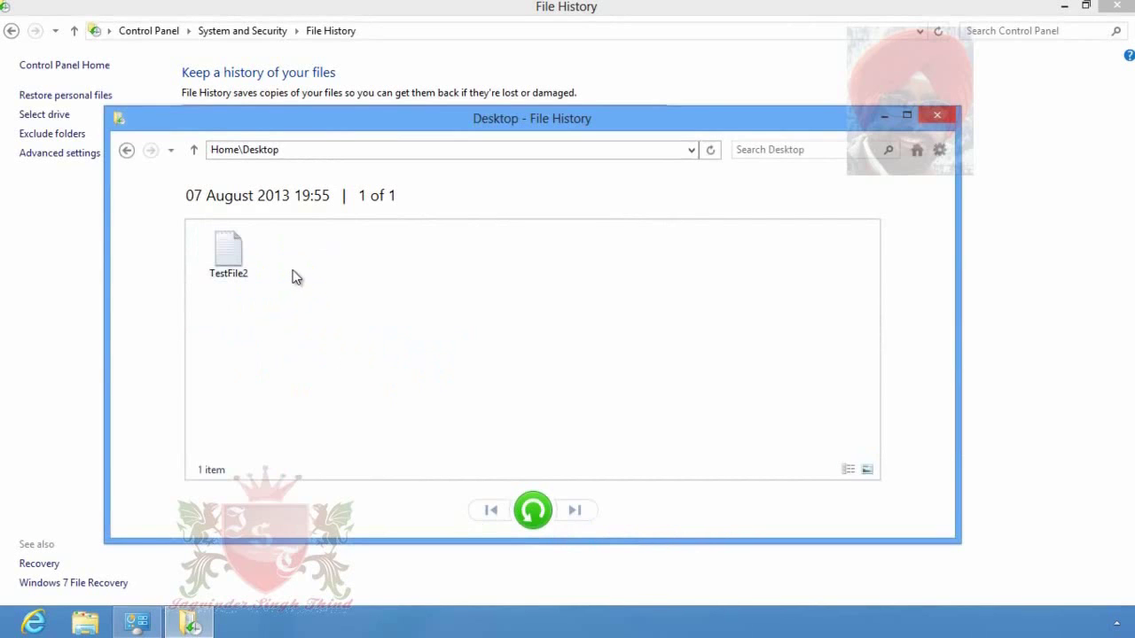
{"action": "left_click", "coordinate": [238, 262]}
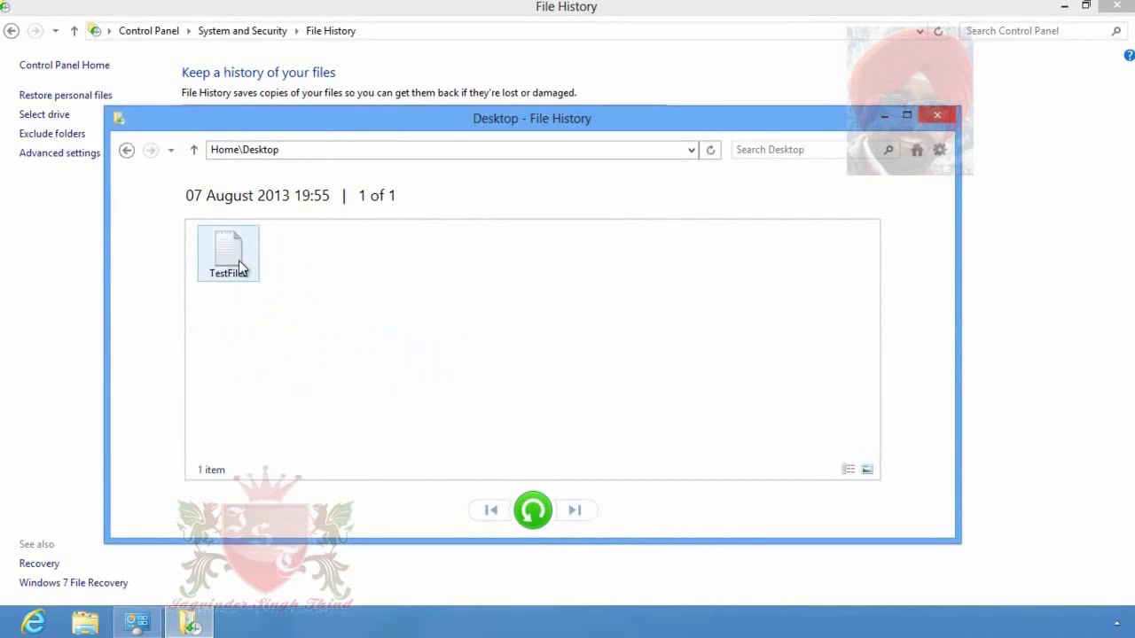
{"action": "right_click", "coordinate": [238, 261]}
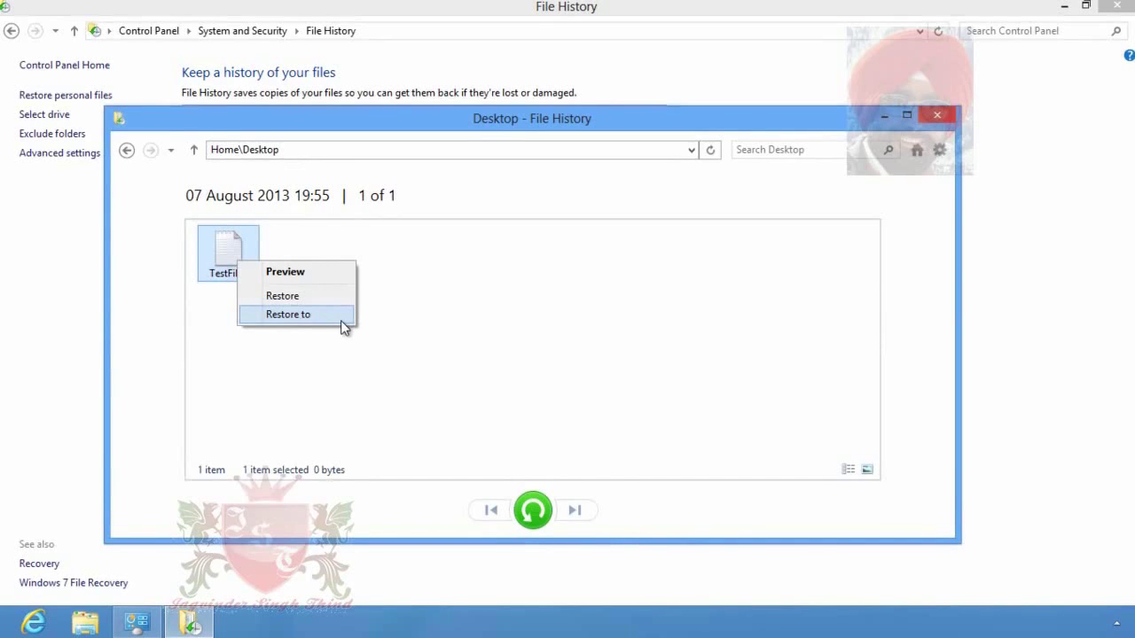
{"action": "left_click", "coordinate": [296, 297]}
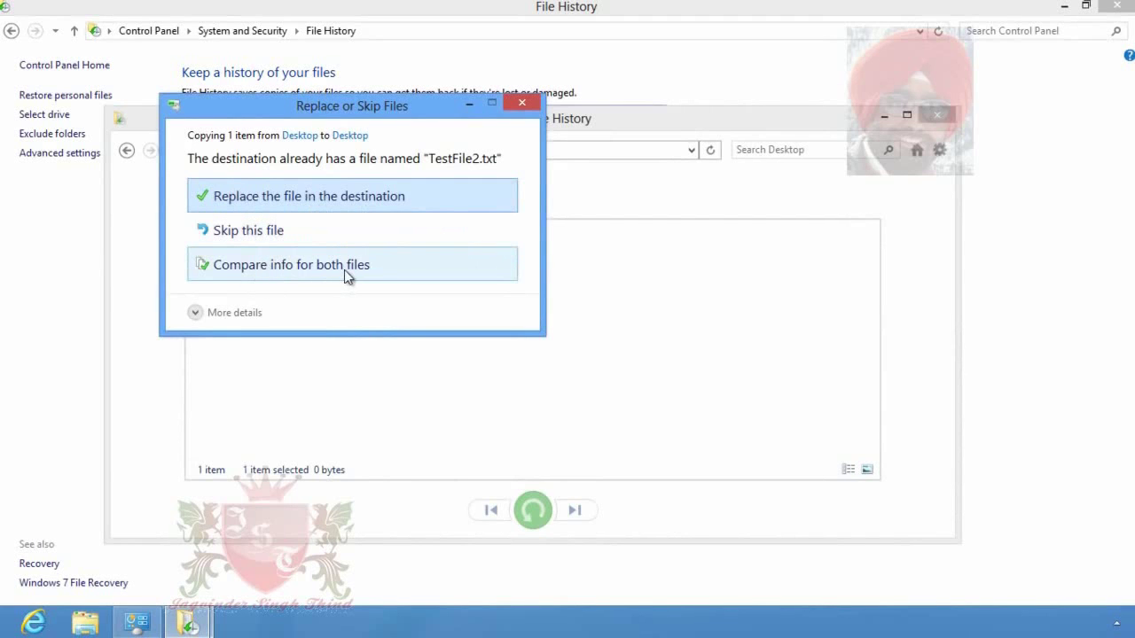
{"action": "left_click", "coordinate": [354, 200]}
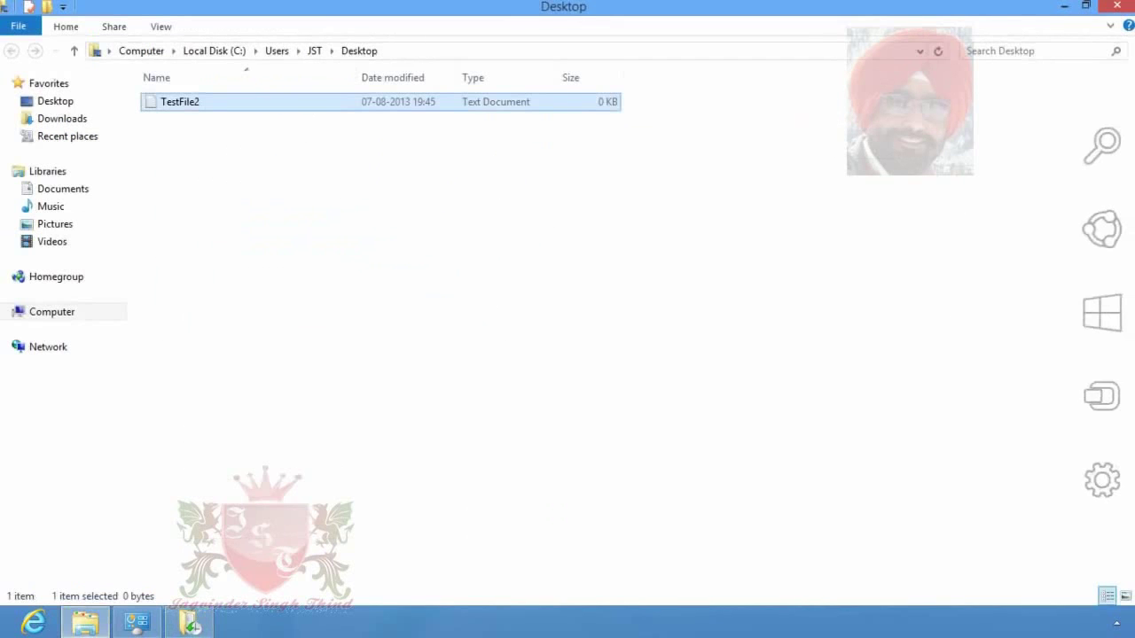
{"action": "left_click", "coordinate": [1134, 637]}
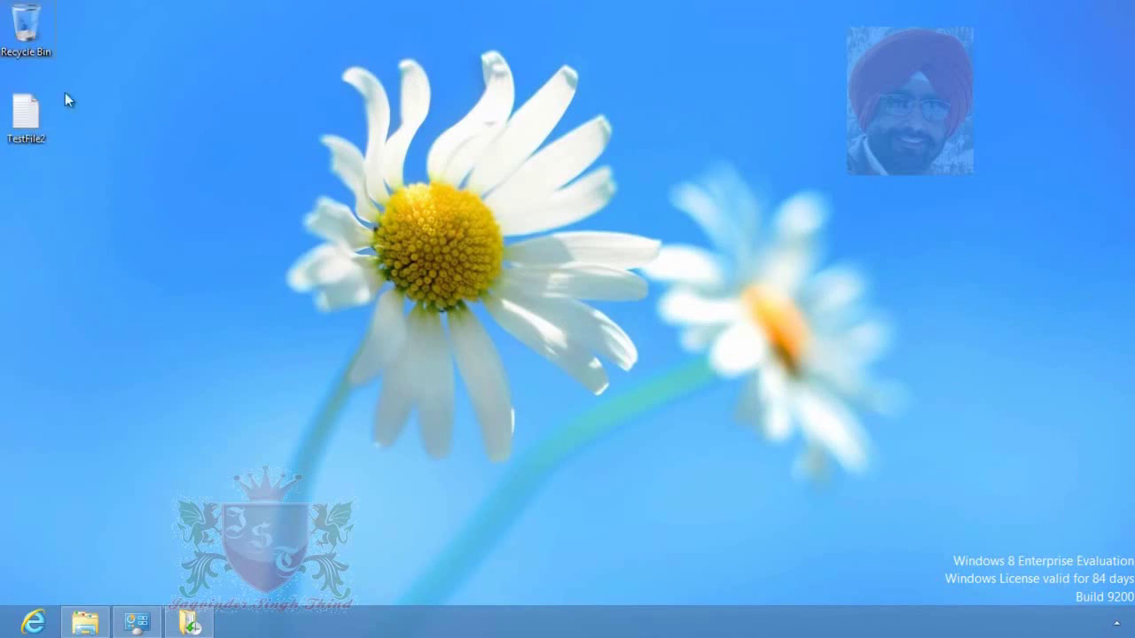